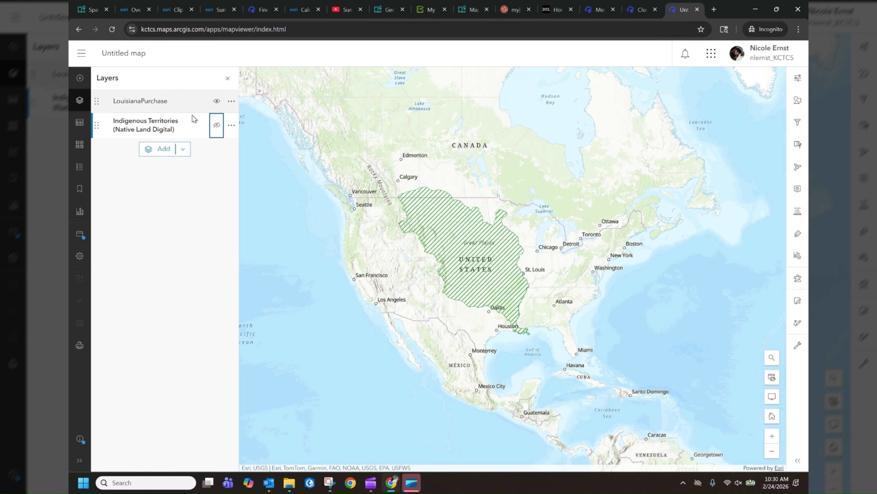
# Step: Show the Indigenous Territories (Native Land Digital) layer and examine its coverage worldwide and across North America
pyautogui.click(216, 126)
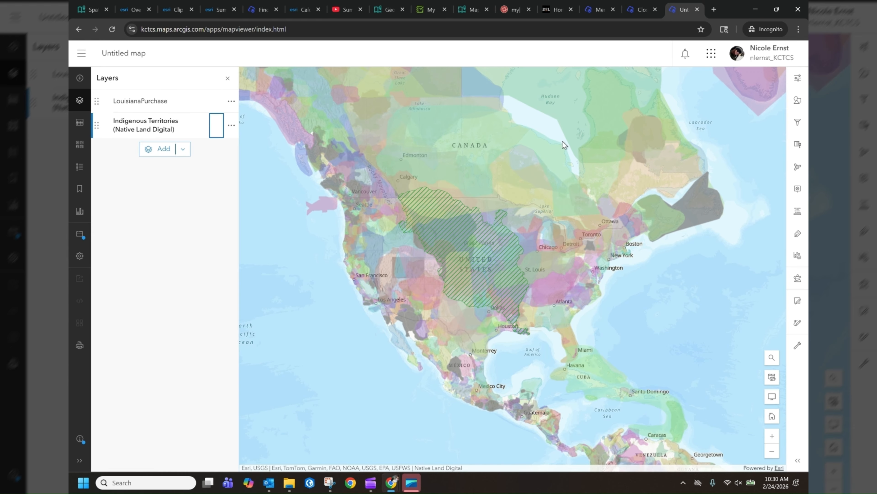
pyautogui.scroll(-2, 473, 209)
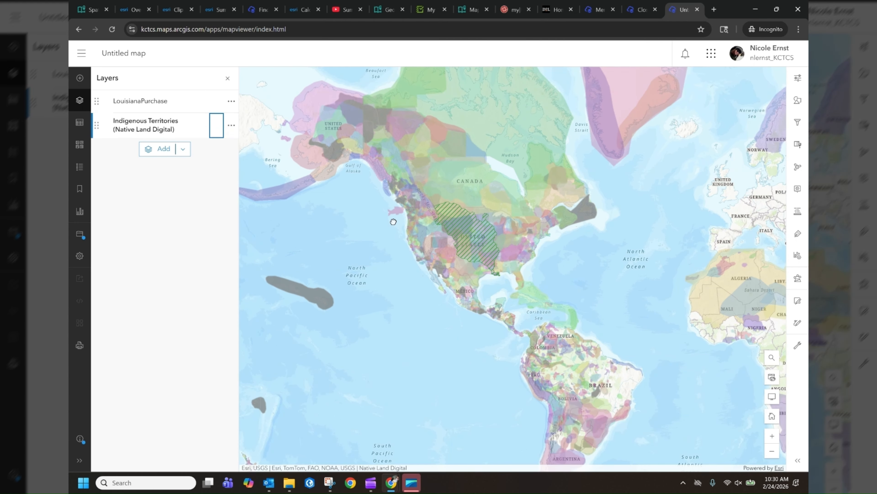
pyautogui.scroll(-2, 393, 222)
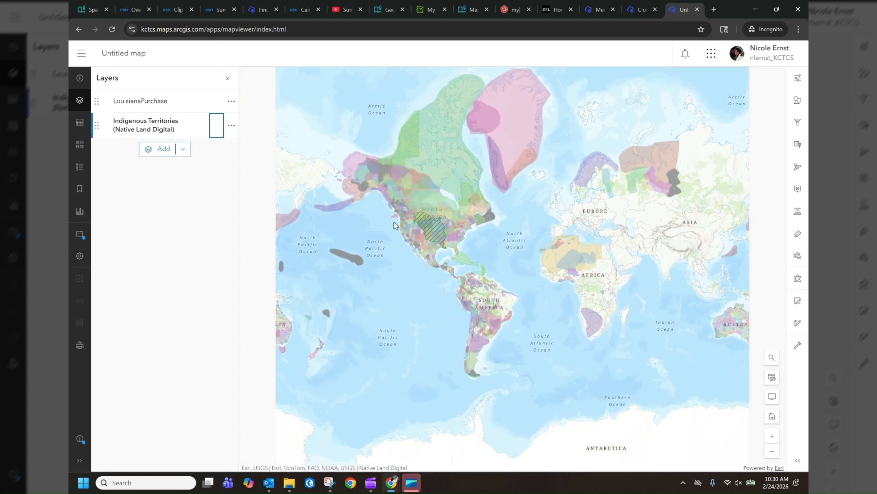
pyautogui.scroll(2, 394, 222)
pyautogui.scroll(2, 393, 222)
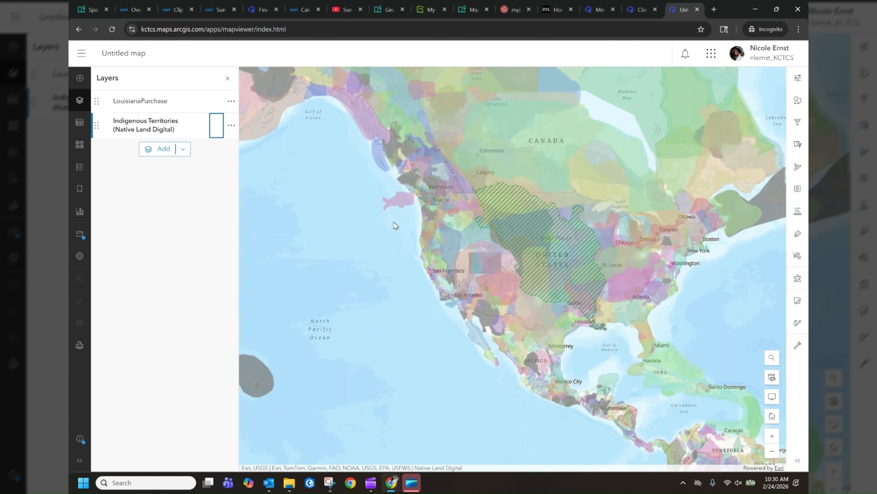
pyautogui.moveTo(357, 259); pyautogui.dragTo(328, 271)
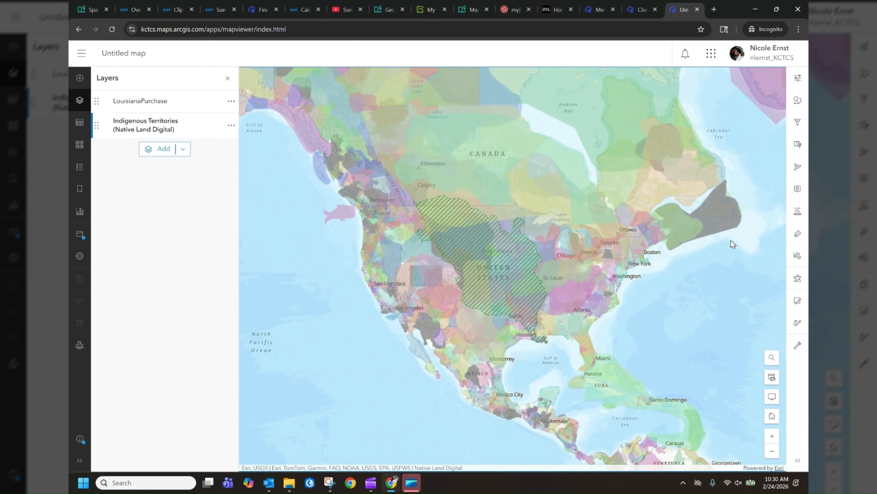
# Step: Open the Overlay Layers analysis tool for managing data and keep Intersect as the overlay type
pyautogui.click(798, 278)
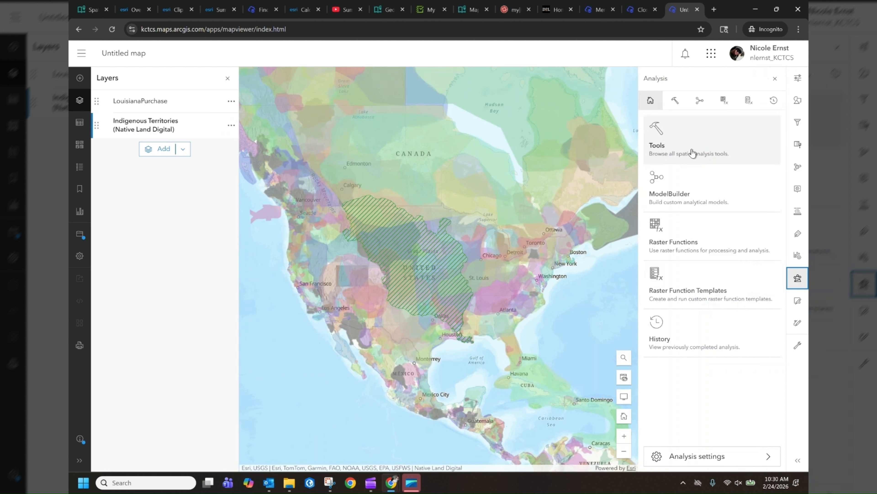
pyautogui.click(693, 151)
pyautogui.scroll(-4, 733, 267)
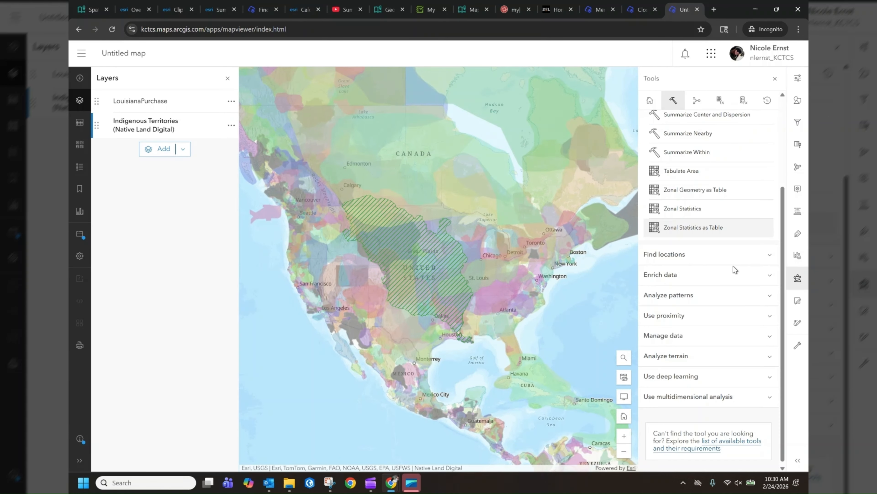
pyautogui.click(691, 334)
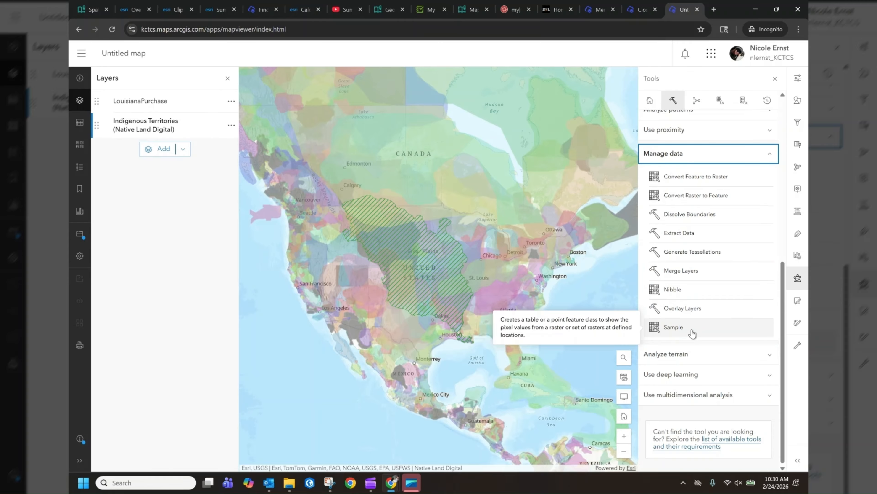
pyautogui.click(687, 317)
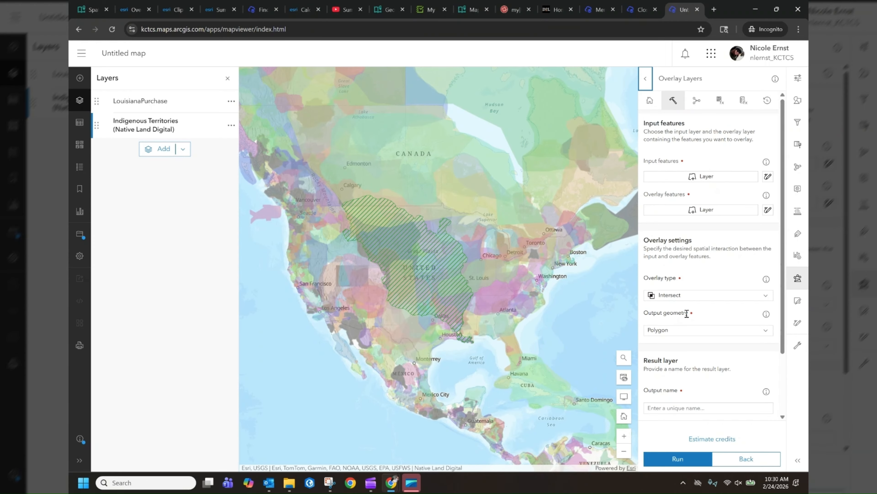
pyautogui.click(695, 297)
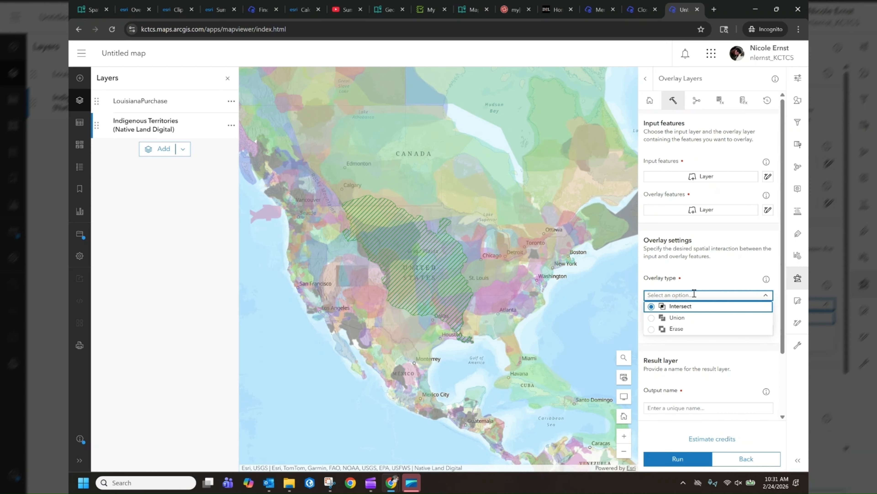
pyautogui.click(691, 277)
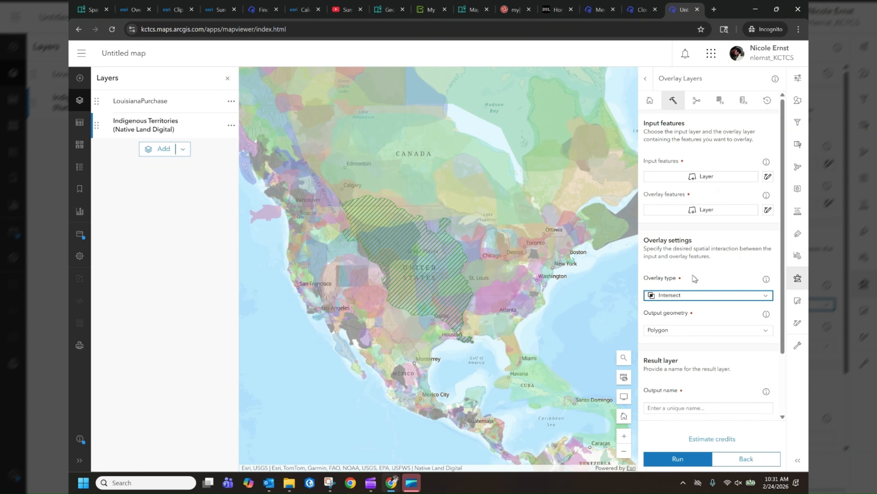
# Step: Set Indigenous Territories (Native Land Digital) as the input features and LouisianaPurchase as the overlay features
pyautogui.click(697, 185)
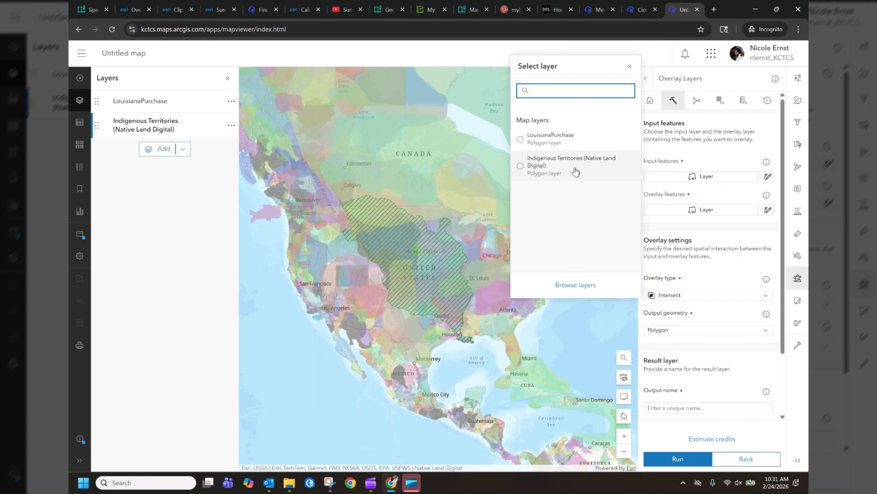
pyautogui.click(575, 169)
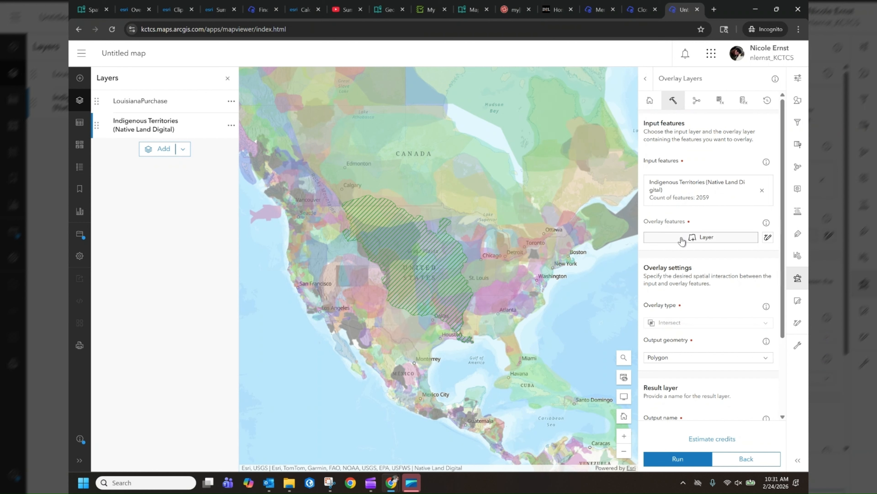
pyautogui.click(704, 238)
pyautogui.click(575, 203)
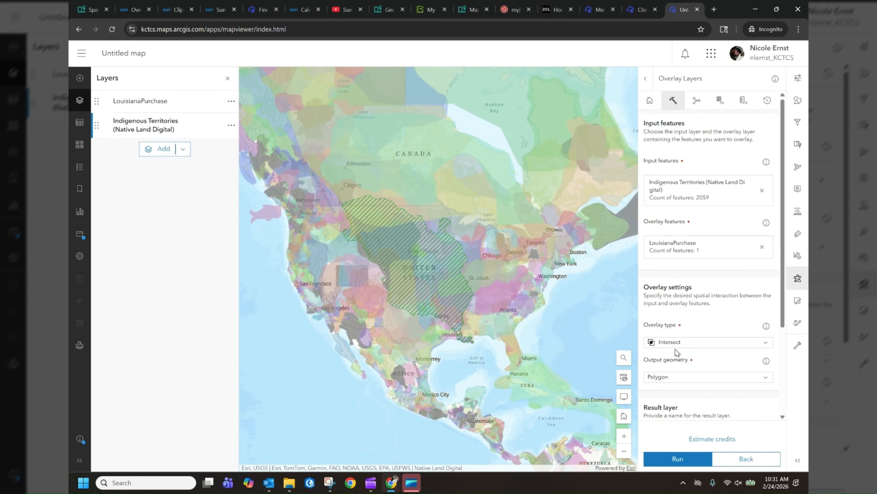
# Step: Name the overlay output Tribes_LP and run the analysis
pyautogui.scroll(-2, 675, 349)
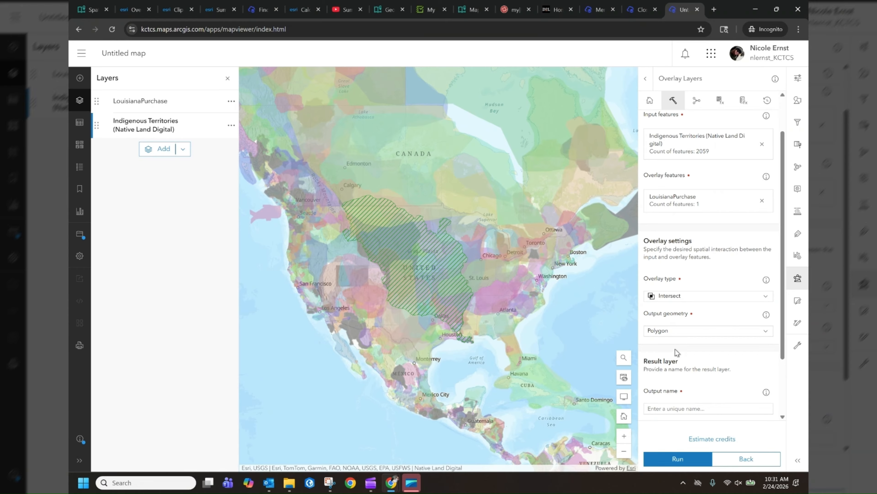
pyautogui.scroll(-1, 677, 349)
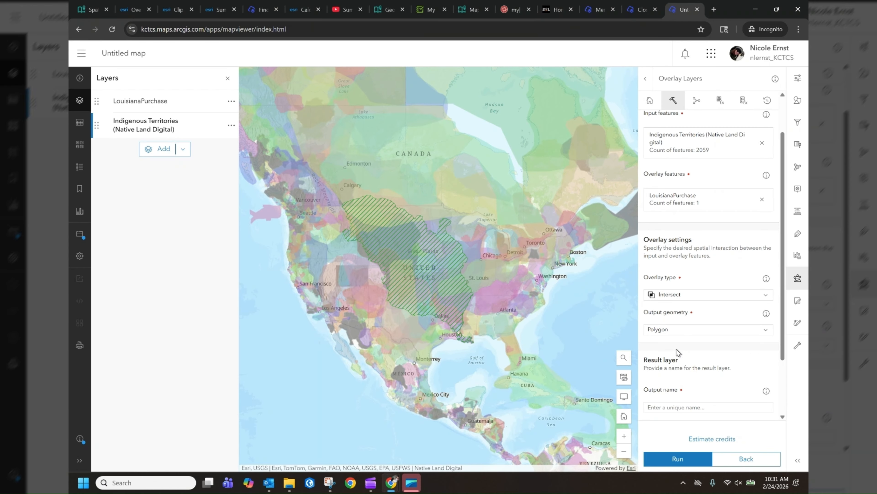
pyautogui.scroll(-2, 676, 349)
pyautogui.scroll(-1, 683, 307)
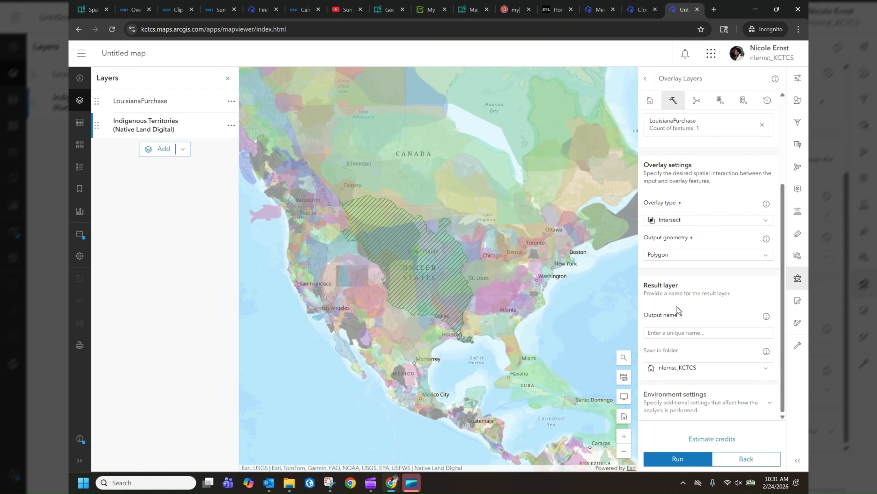
pyautogui.click(667, 334)
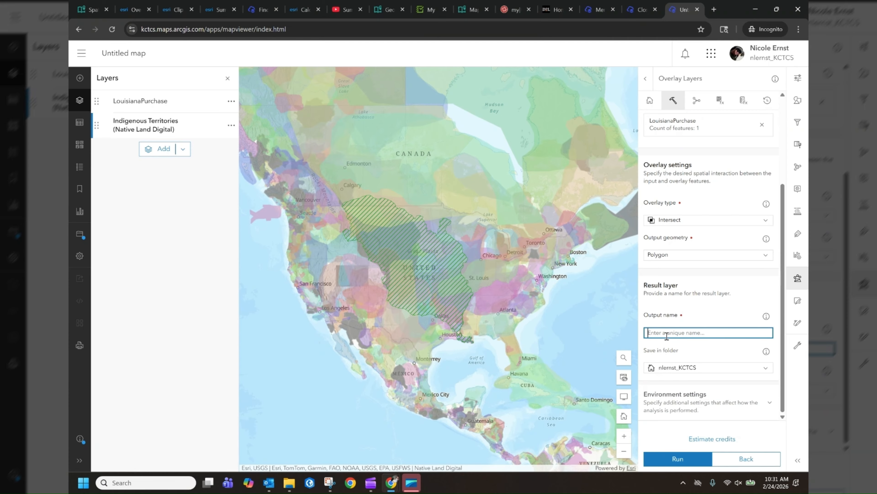
pyautogui.write('Tribes_LP')
pyautogui.click(688, 460)
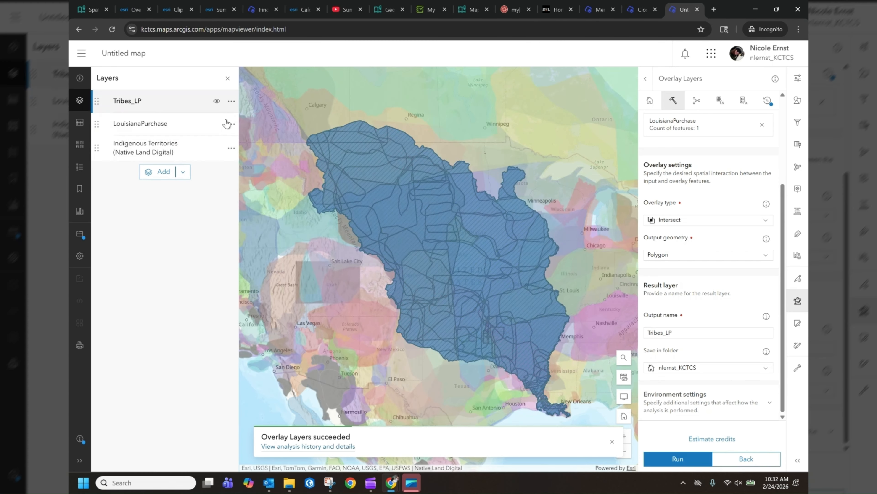
# Step: Hide the LouisianaPurchase and Indigenous Territories (Native Land Digital) layers
pyautogui.click(217, 125)
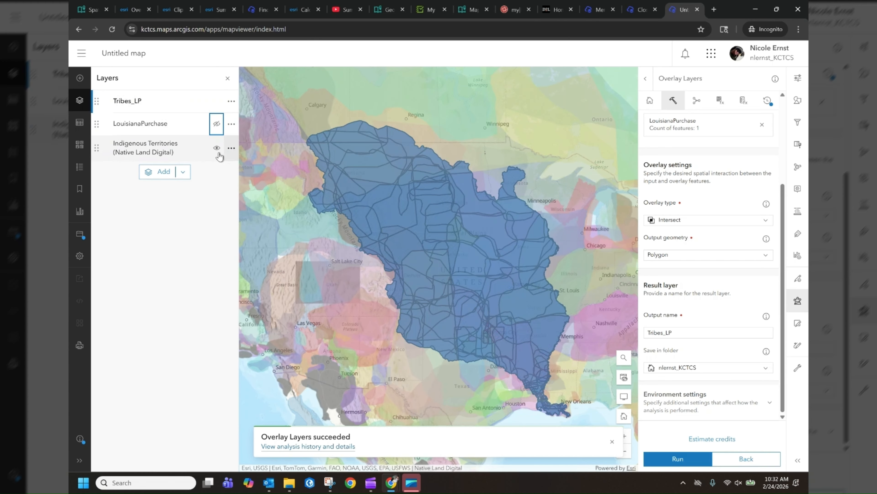
pyautogui.click(217, 148)
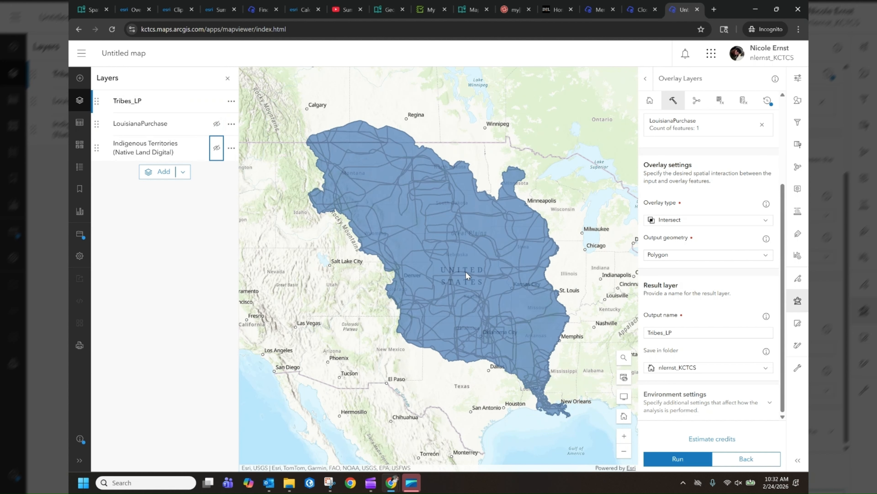
# Step: Style the Tribes_LP layer by the Name field with Types (unique symbols) and apply the style
pyautogui.click(801, 102)
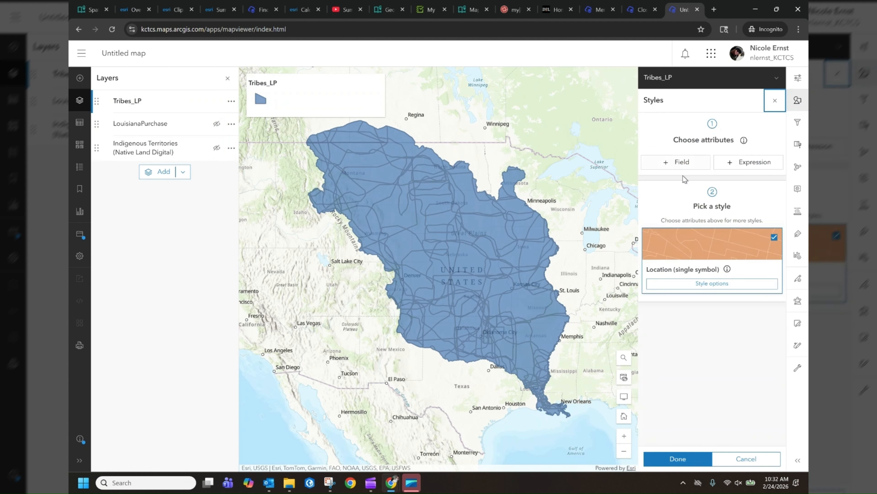
pyautogui.click(686, 167)
pyautogui.click(658, 213)
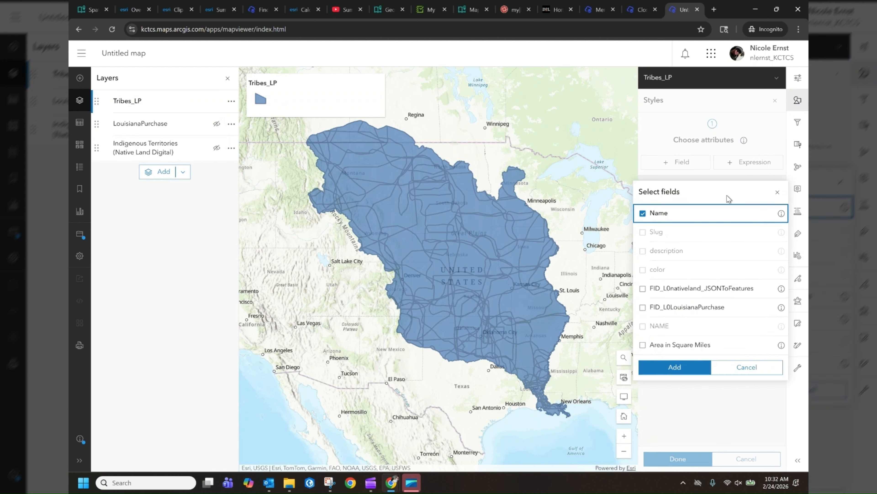
pyautogui.click(676, 367)
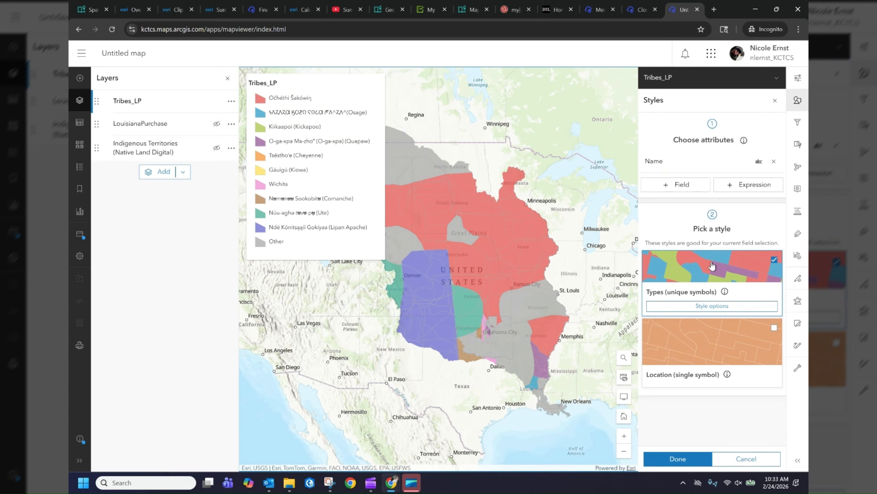
pyautogui.click(677, 458)
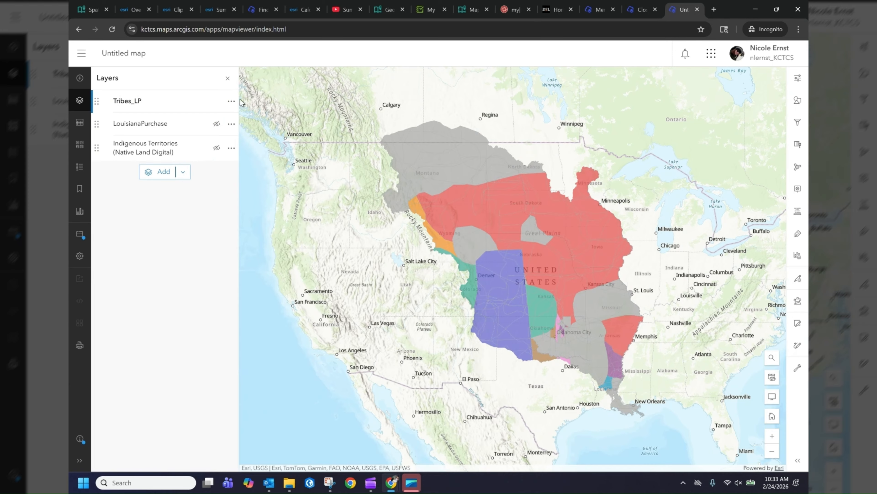
# Step: Examine the records in the Tribes_LP attribute table and close the table
pyautogui.click(232, 101)
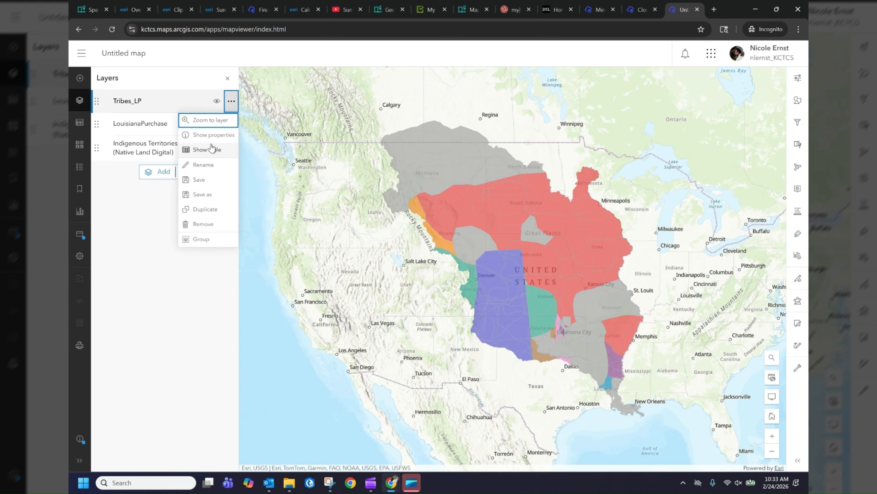
pyautogui.click(212, 149)
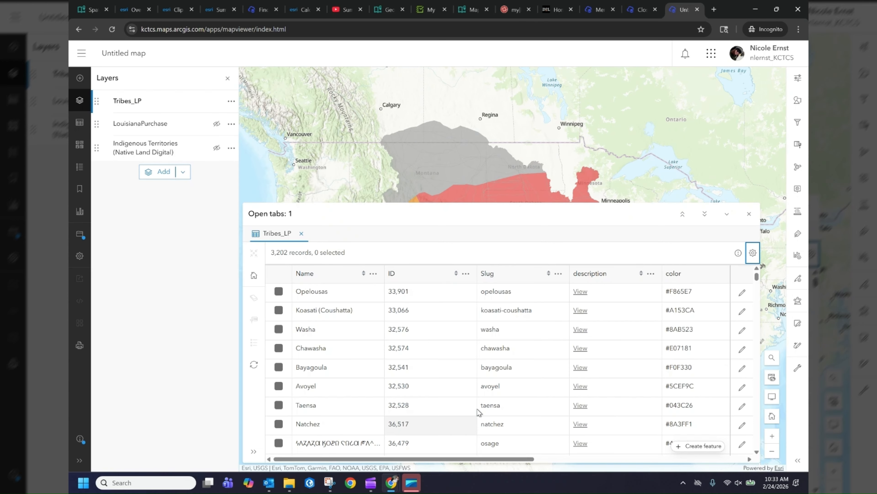
pyautogui.scroll(-5, 477, 409)
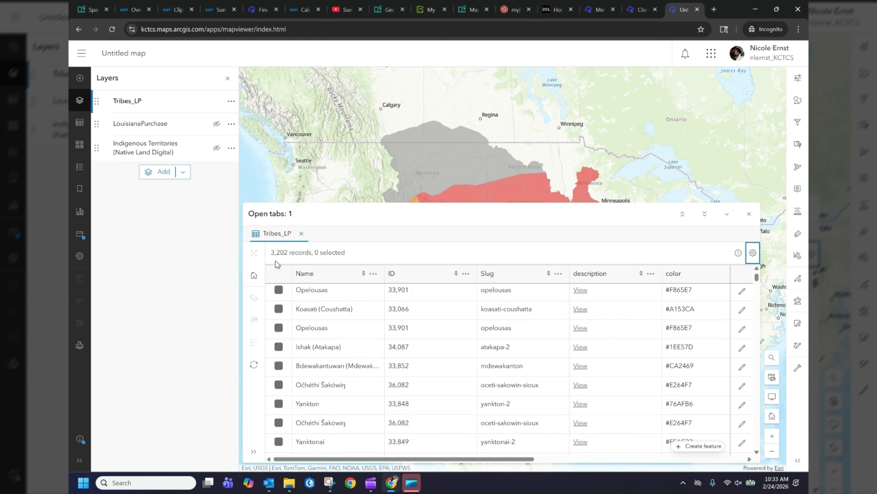
pyautogui.click(749, 213)
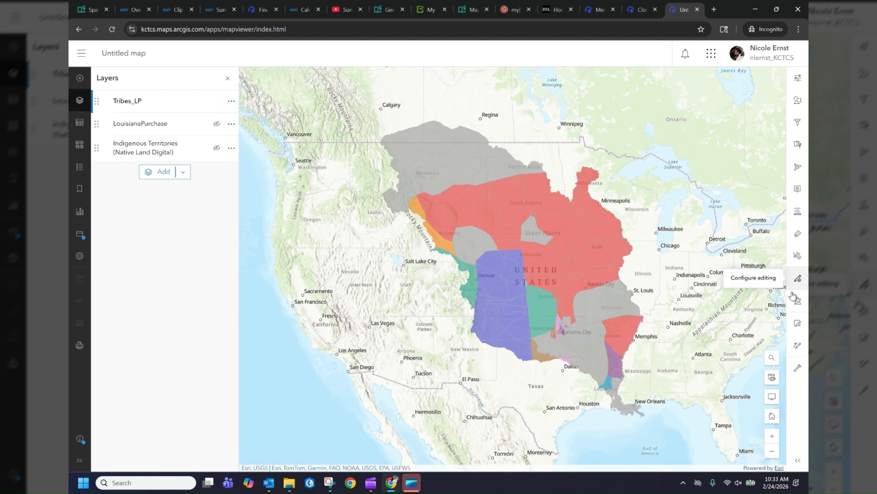
# Step: Examine the Extract Data tool's input, extent and output settings, and return to the analysis tool list
pyautogui.click(798, 300)
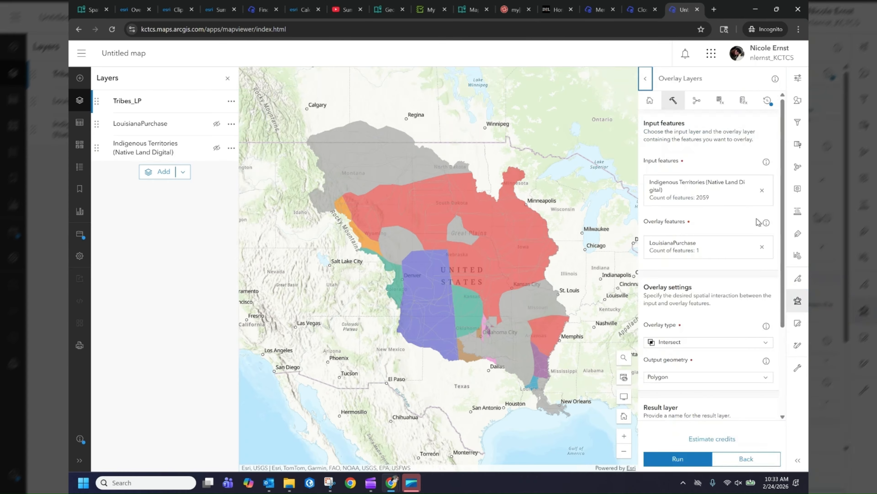
pyautogui.click(739, 462)
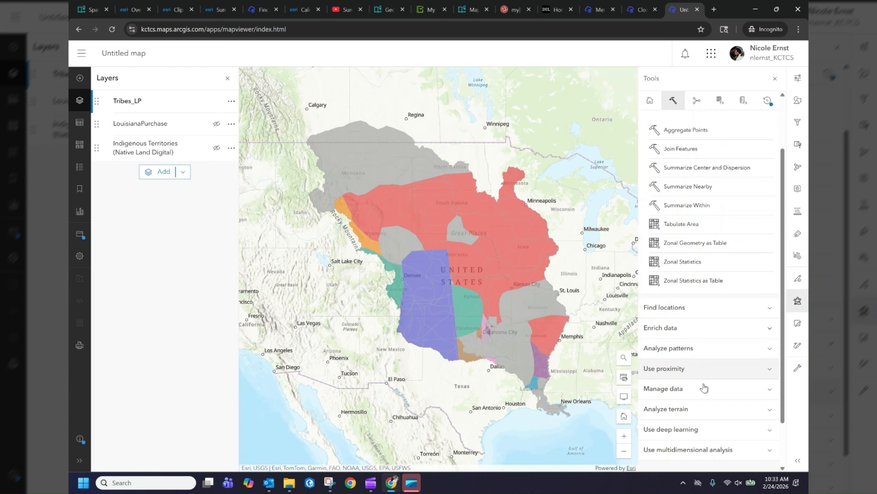
pyautogui.scroll(-2, 704, 387)
pyautogui.click(680, 331)
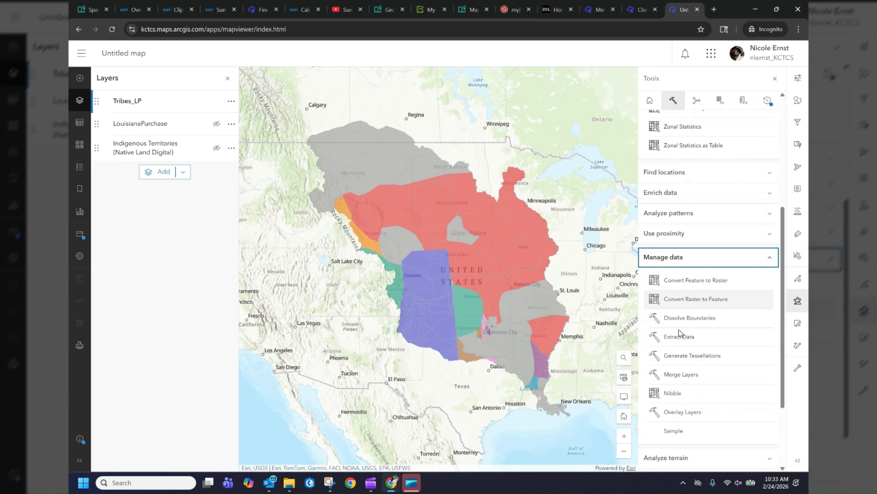
pyautogui.scroll(-3, 679, 332)
pyautogui.click(690, 232)
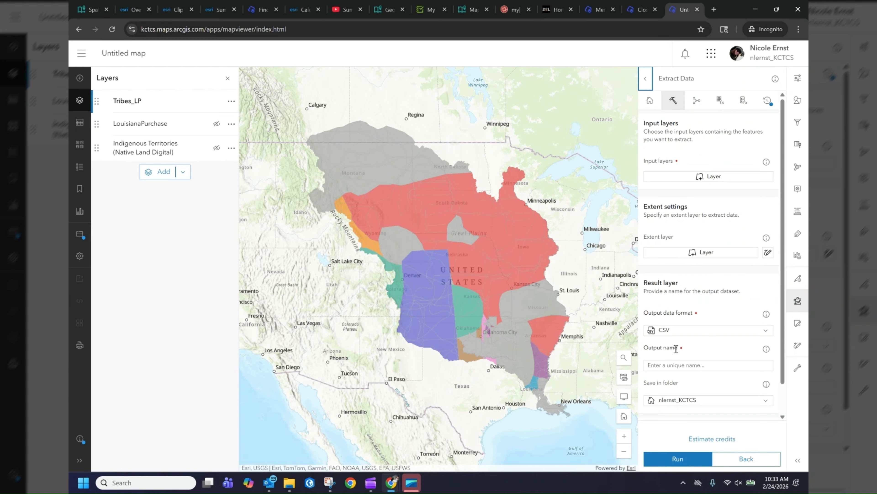
pyautogui.click(412, 363)
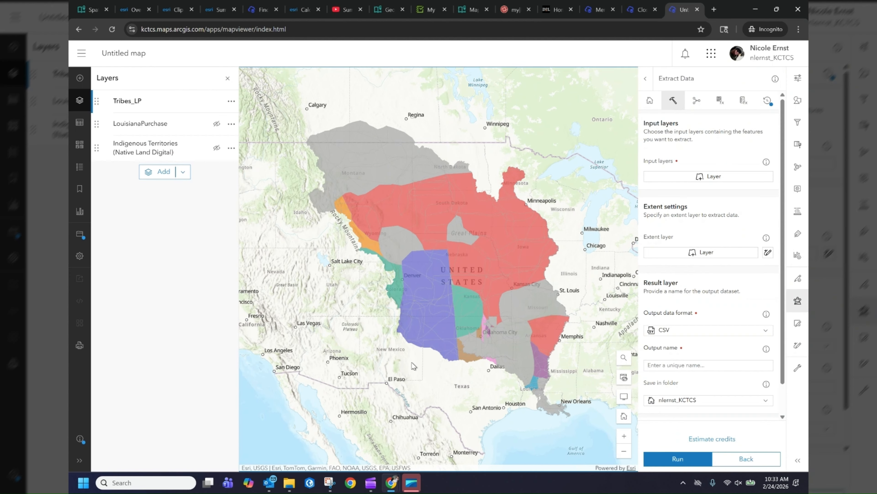
pyautogui.click(747, 458)
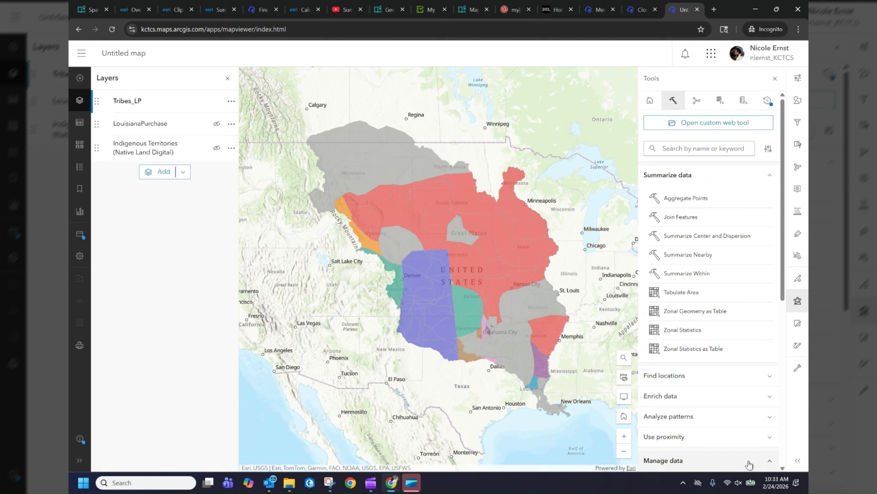